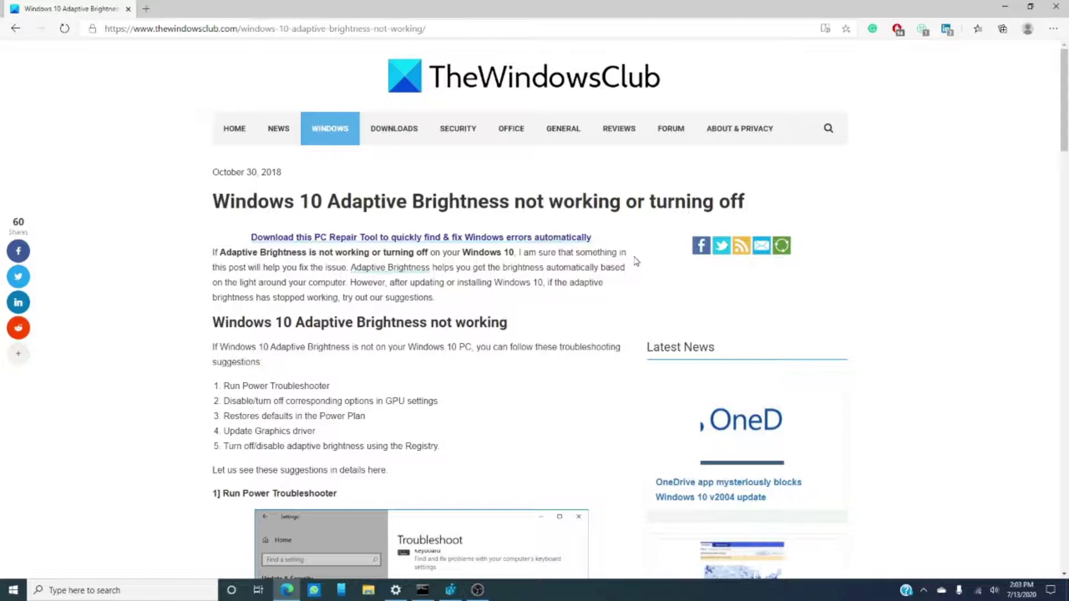
# - Reach the Troubleshoot page in Settings and expand the Power troubleshooter entry
pyautogui.click(398, 592)
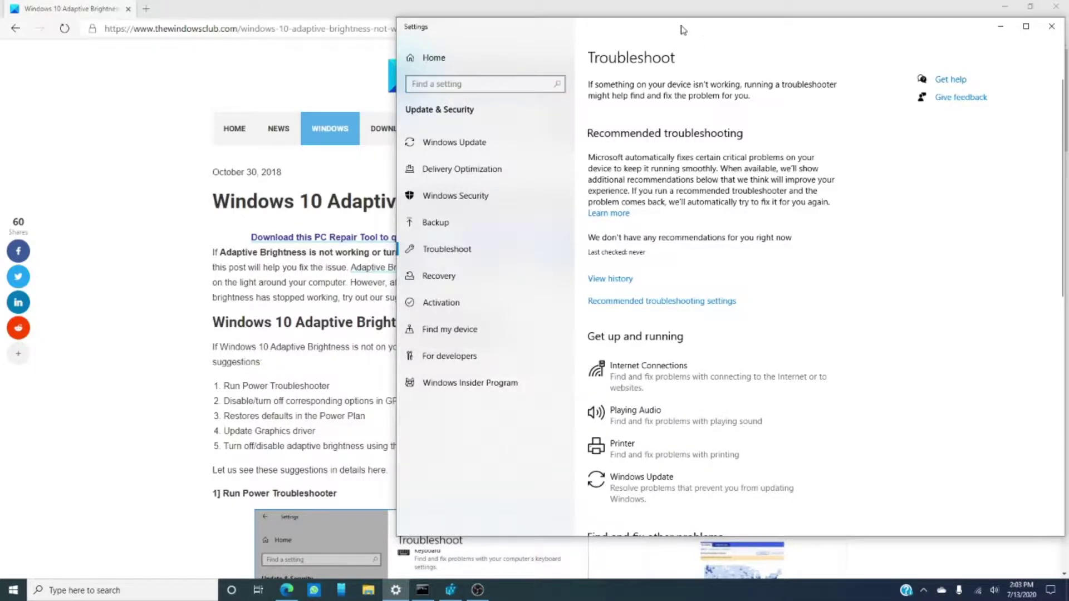
pyautogui.moveTo(681, 27); pyautogui.dragTo(533, 48)
pyautogui.scroll(-2, 634, 289)
pyautogui.scroll(-3, 638, 294)
pyautogui.scroll(-2, 640, 294)
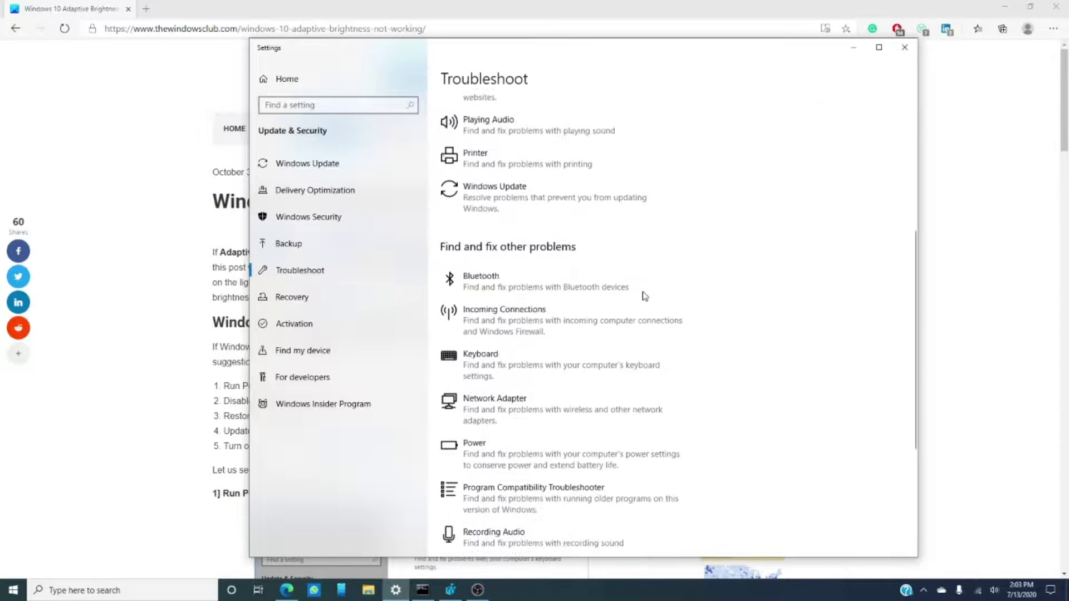
pyautogui.scroll(-3, 627, 303)
pyautogui.click(543, 310)
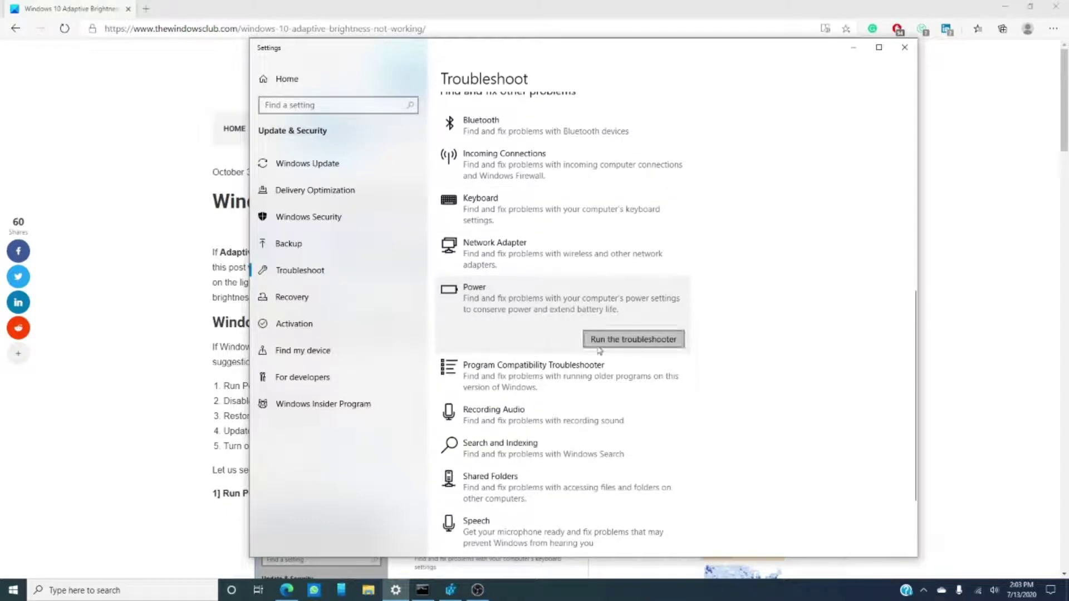
# - Run the Power troubleshooter until both sleep-timeout issues are fixed, then close its results
pyautogui.click(601, 340)
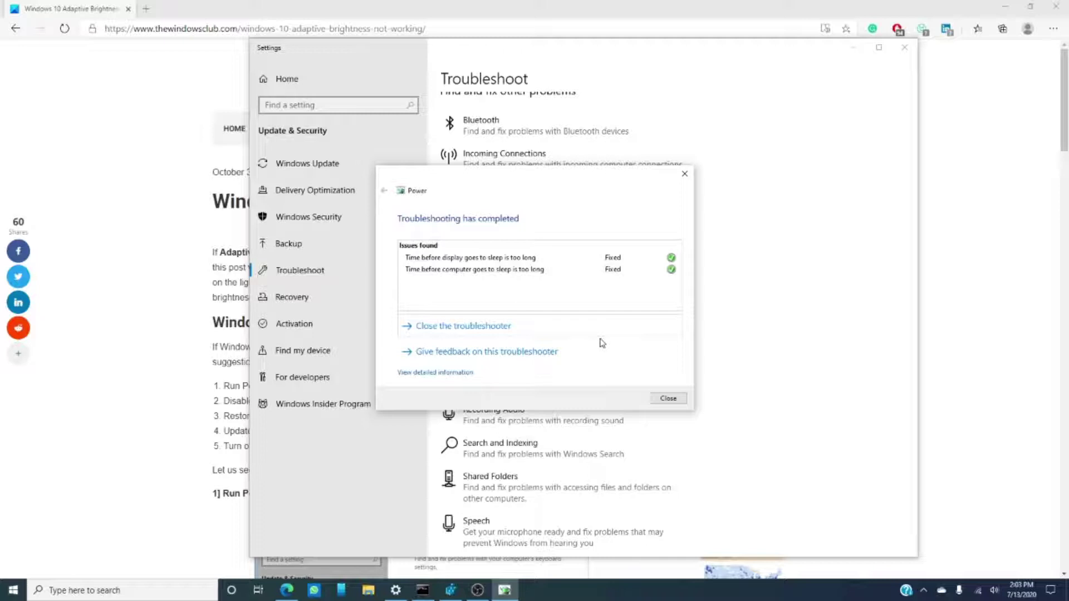
pyautogui.click(668, 398)
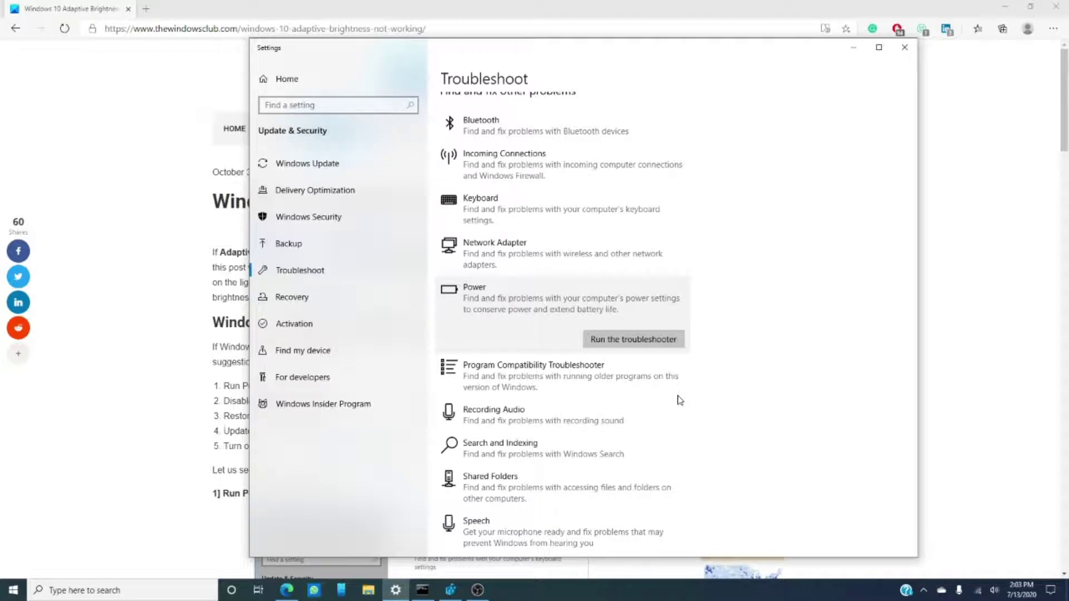
# - Close Settings and enter powercfg -restoredefaultschemes at the administrator Command Prompt
pyautogui.click(905, 47)
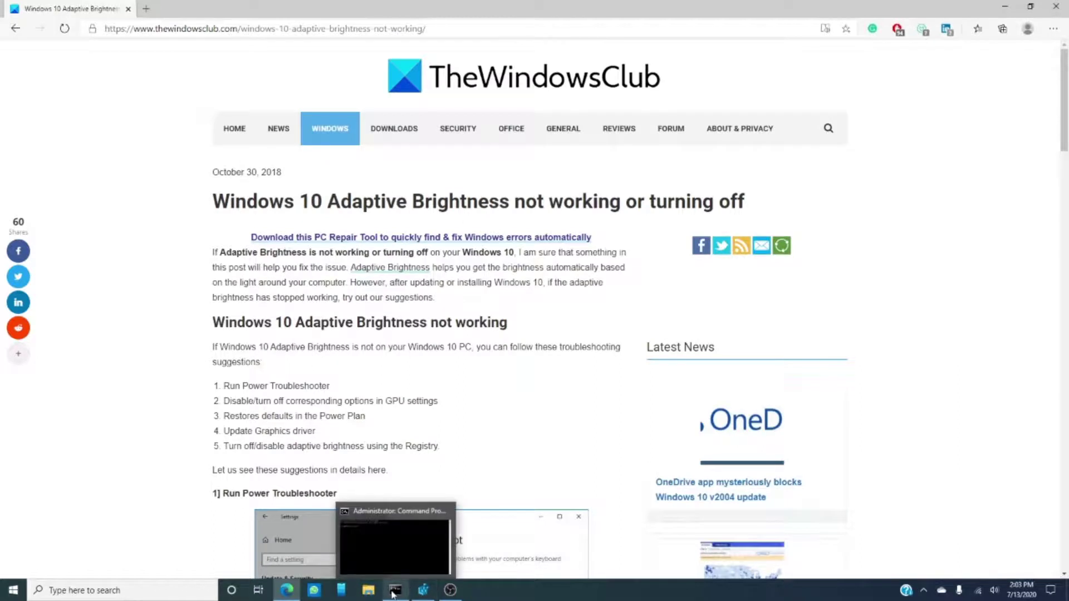
pyautogui.click(394, 591)
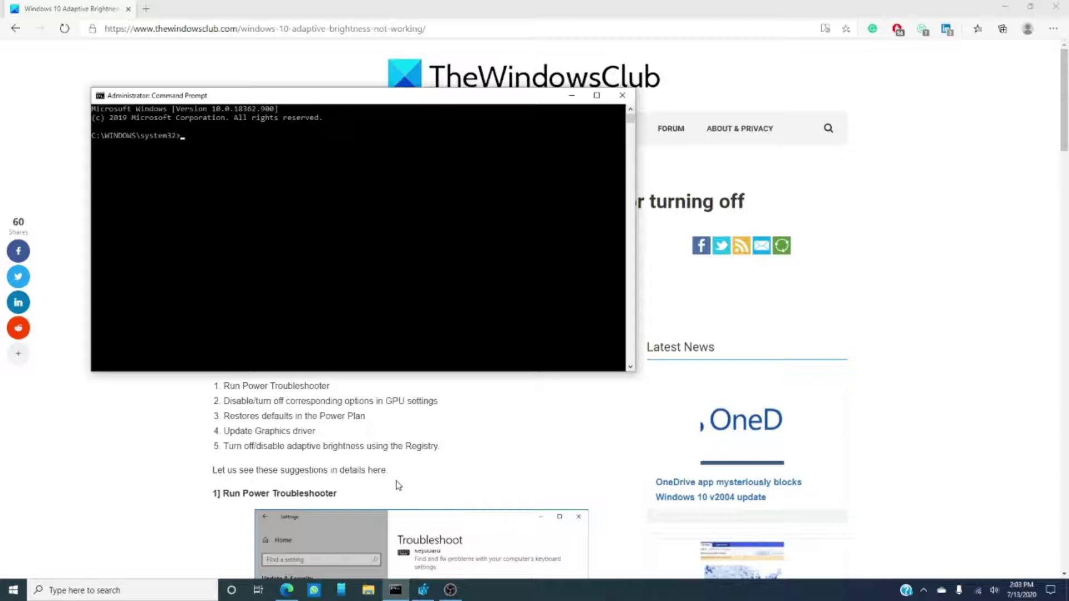
pyautogui.write('p')
pyautogui.write('wer')
pyautogui.write('c')
pyautogui.press('BackSpace')
pyautogui.write('cfg -')
pyautogui.write('r')
pyautogui.write('estore')
pyautogui.write('defaul')
pyautogui.write('tsche')
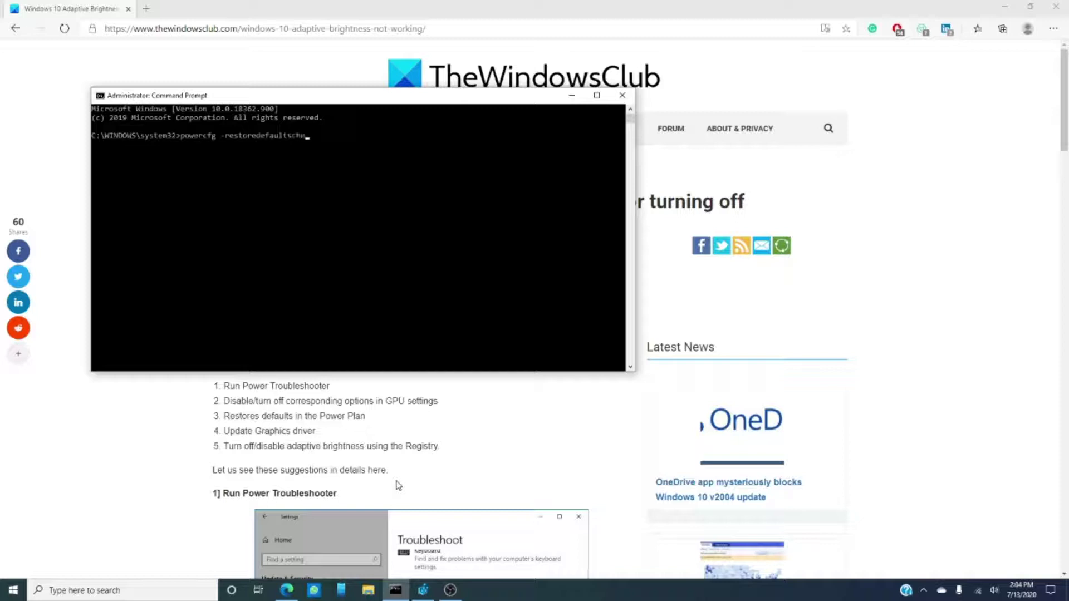
pyautogui.write('mes')
# - Execute powercfg -restoredefaultschemes so all power plans return to defaults
pyautogui.press('Return')
# - Close the Command Prompt window to return to the Adaptive Brightness article in Edge
pyautogui.click(623, 95)
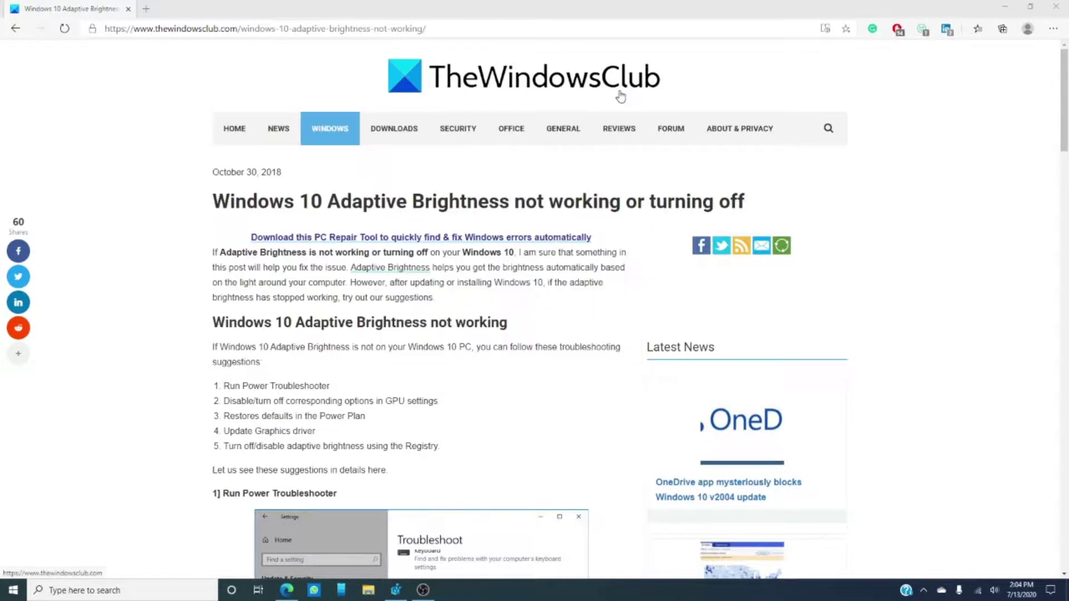